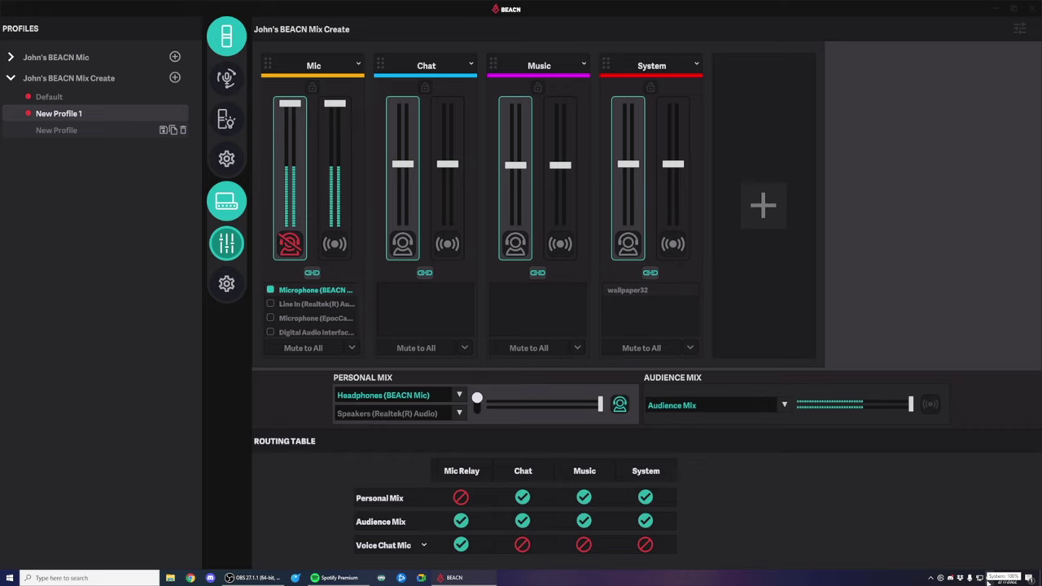
# - Open the Windows Sound settings and review the recording devices, including Audience Mix and the default Voice Chat Mic
pyautogui.rightClick(988, 577)
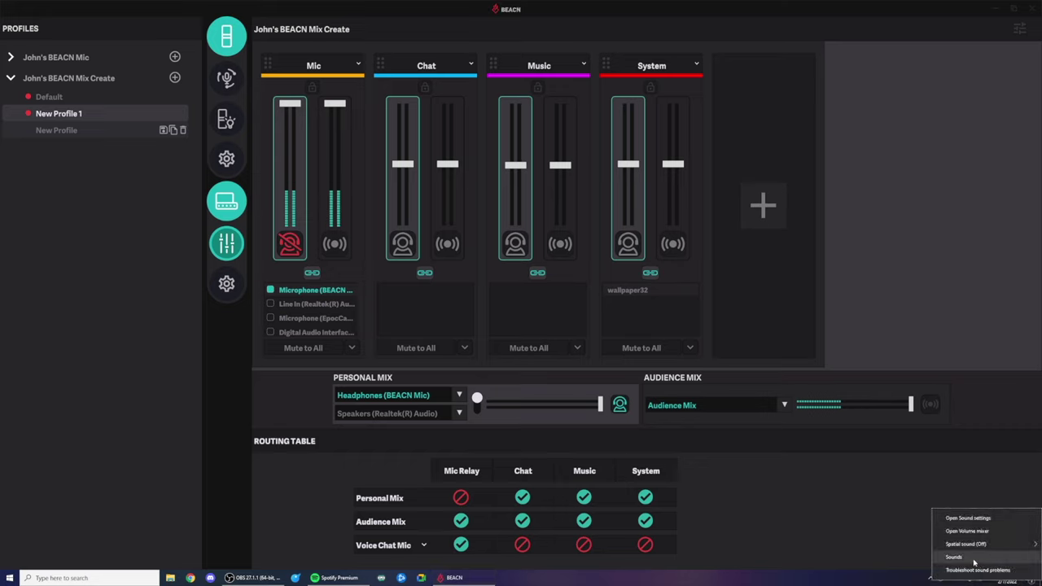
pyautogui.click(974, 560)
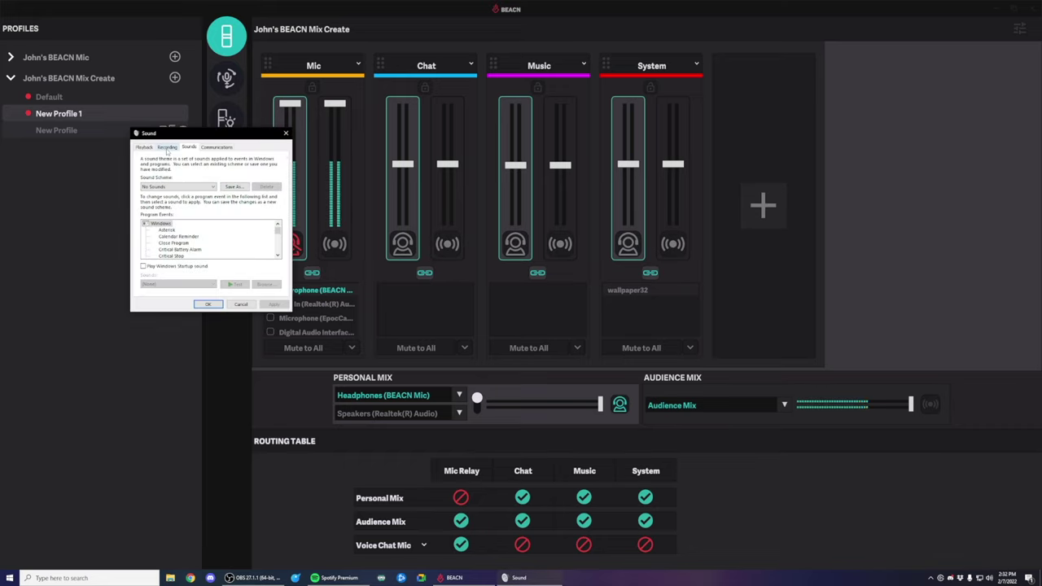
pyautogui.click(166, 147)
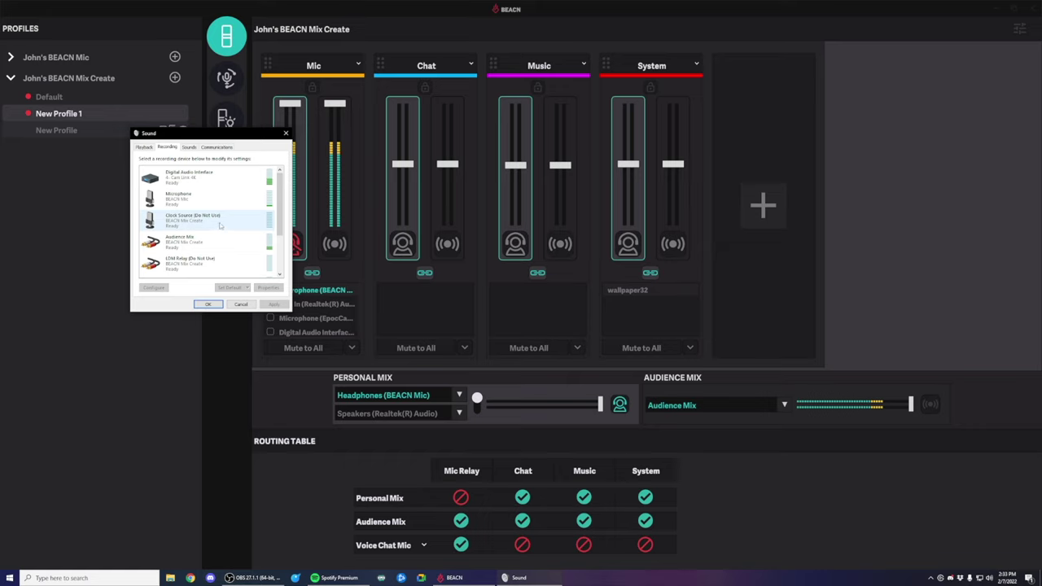
pyautogui.scroll(-2, 219, 226)
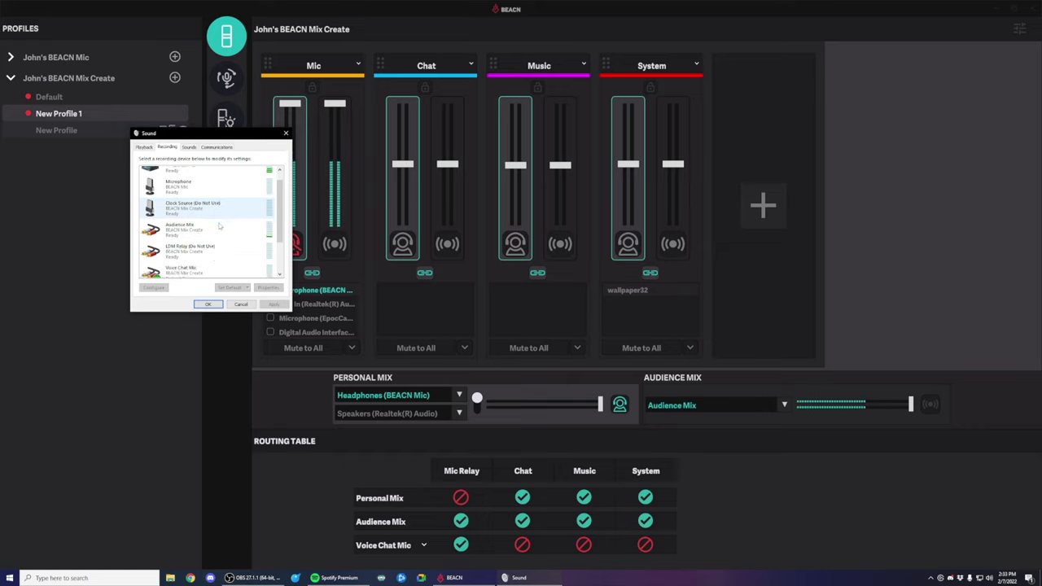
pyautogui.scroll(-1, 219, 226)
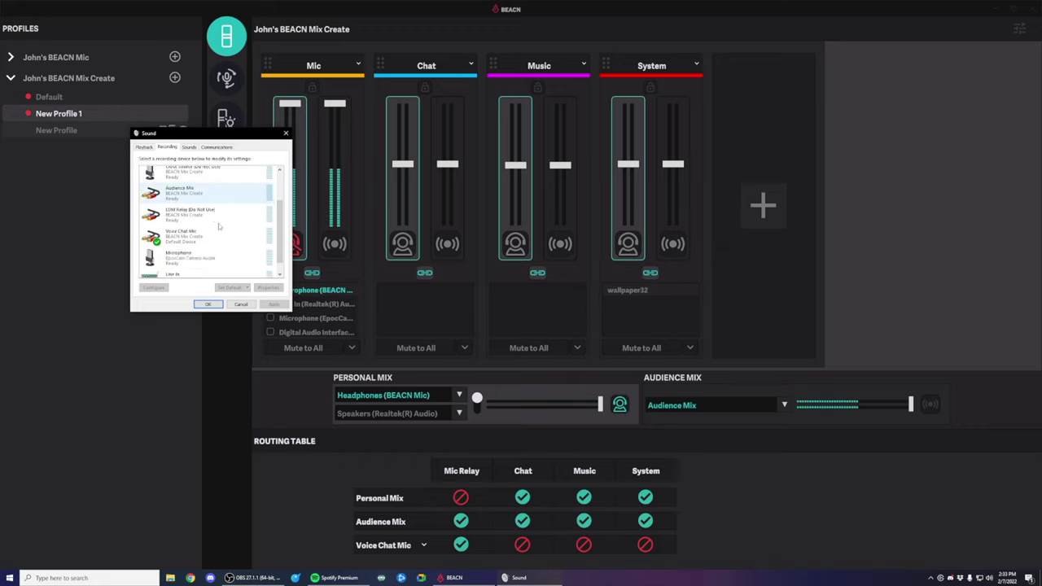
pyautogui.scroll(1, 219, 226)
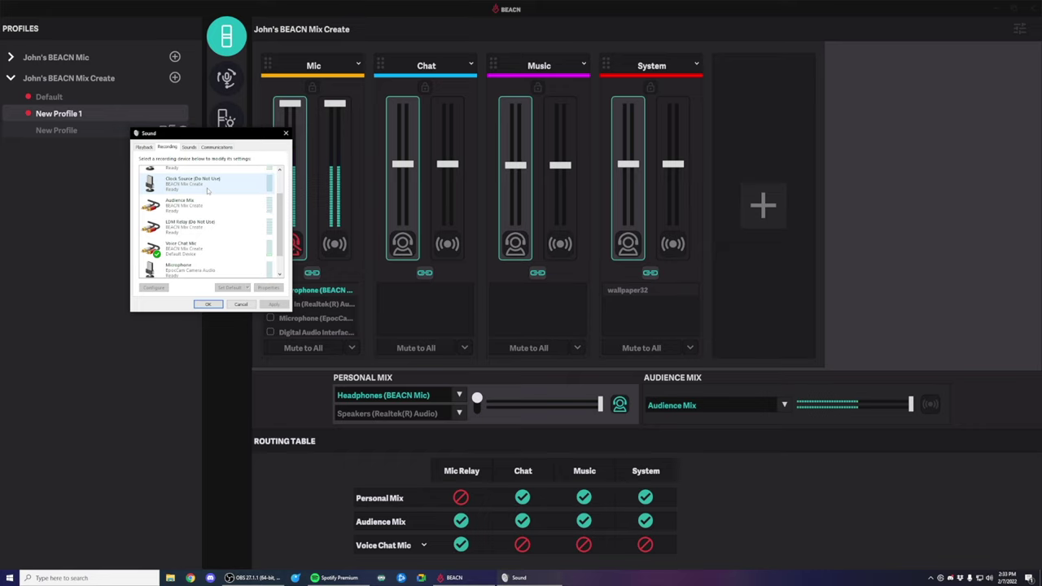
pyautogui.scroll(-1, 208, 191)
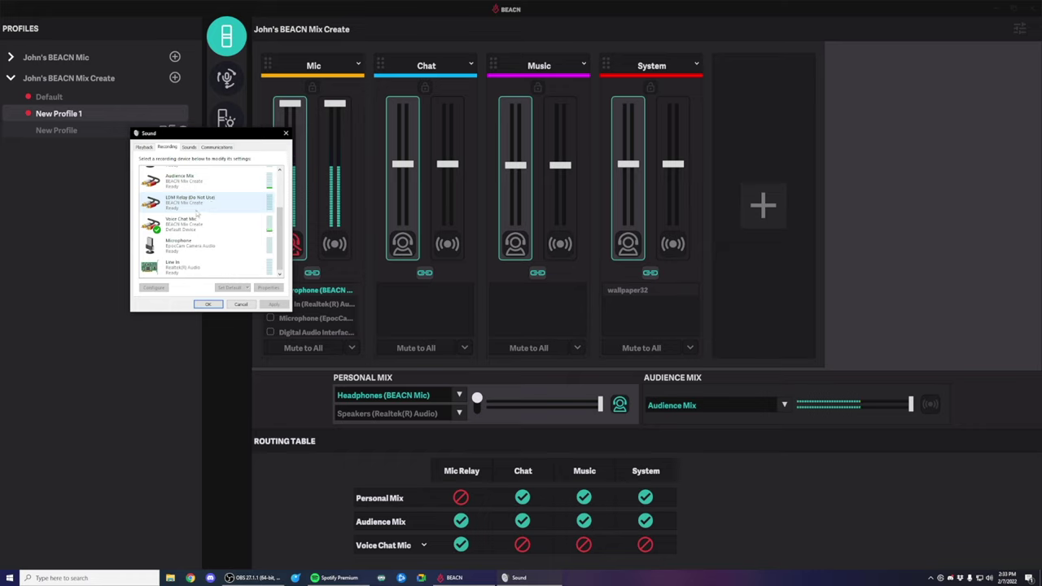
pyautogui.rightClick(222, 223)
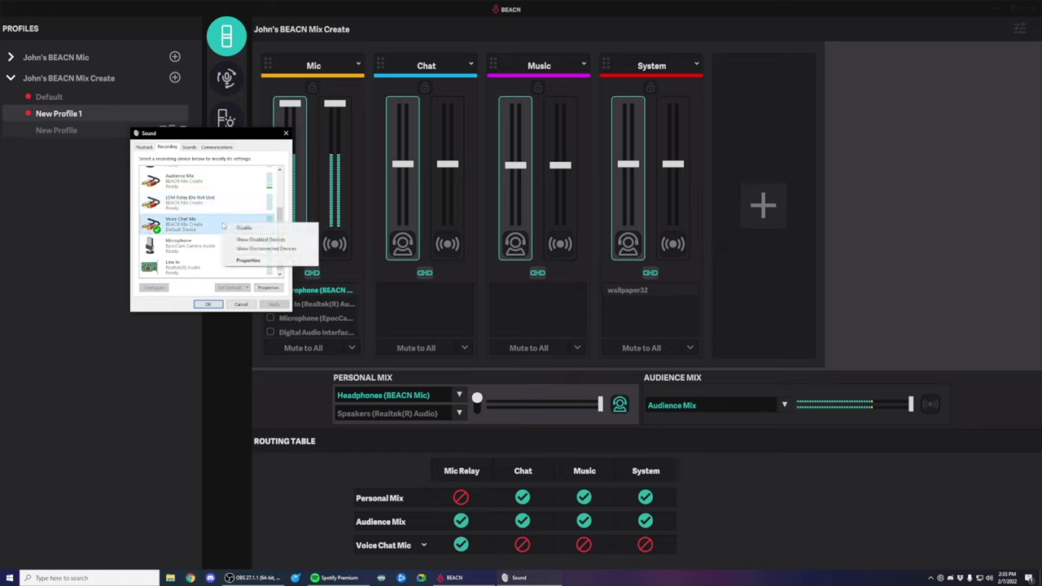
pyautogui.press('Escape')
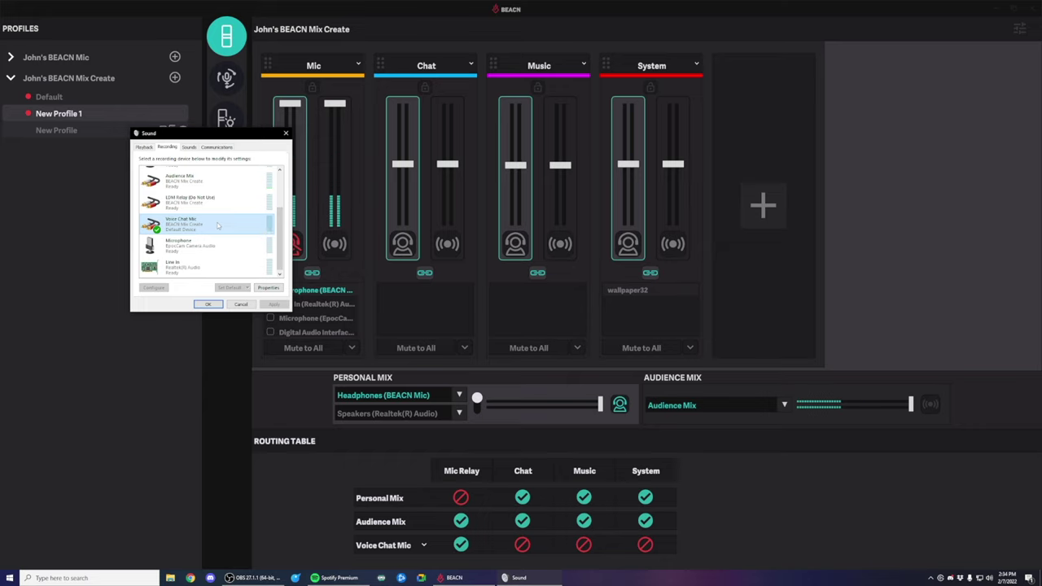
pyautogui.scroll(1, 220, 228)
pyautogui.scroll(1, 224, 224)
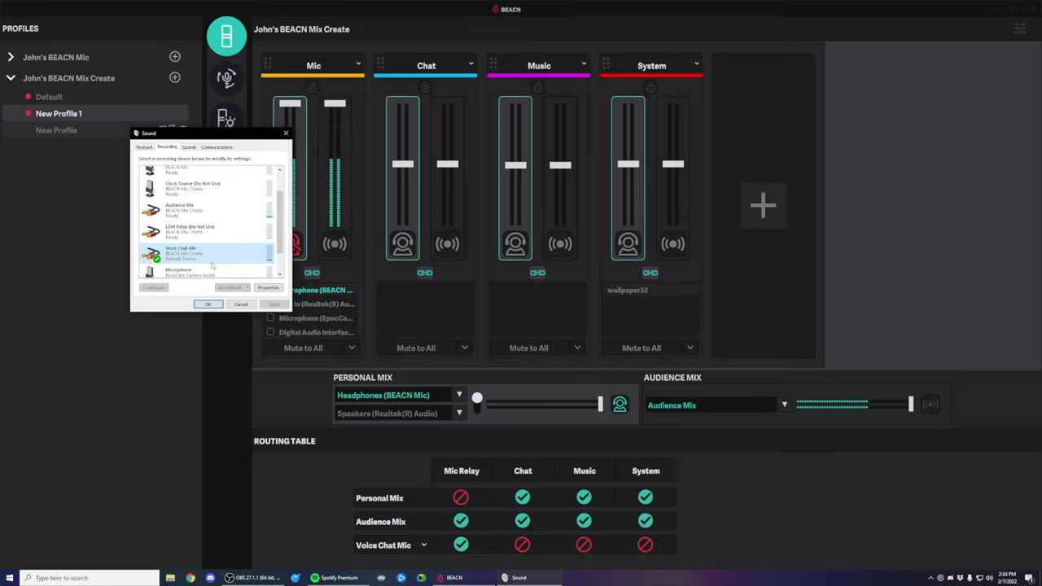
# - Review the Windows playback devices, including the Chat and System defaults, and close the Sound settings
pyautogui.hotkey('ctrl', 'shift', 'Tab')
pyautogui.scroll(-2, 203, 215)
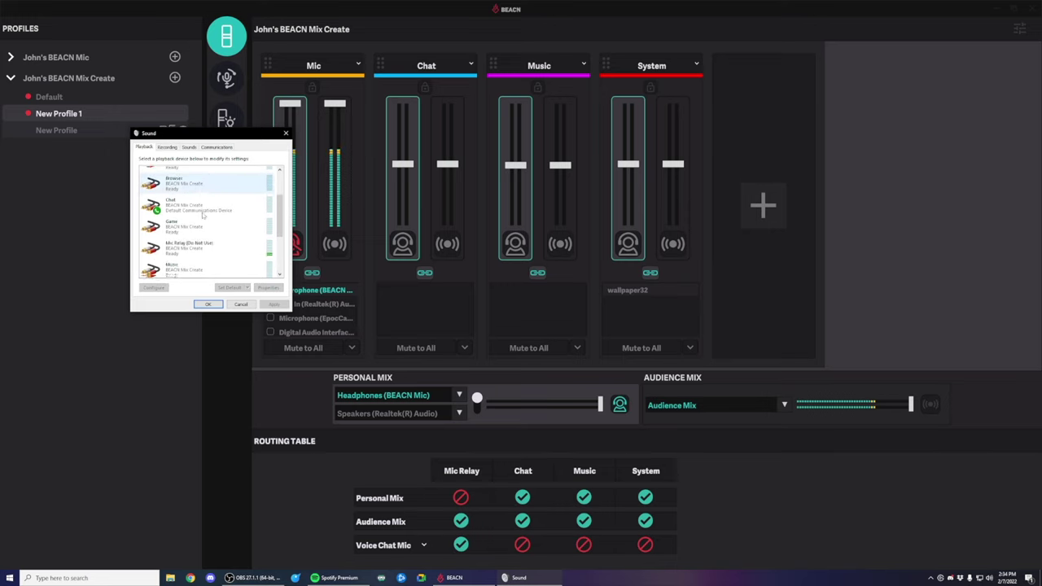
pyautogui.scroll(-2, 202, 215)
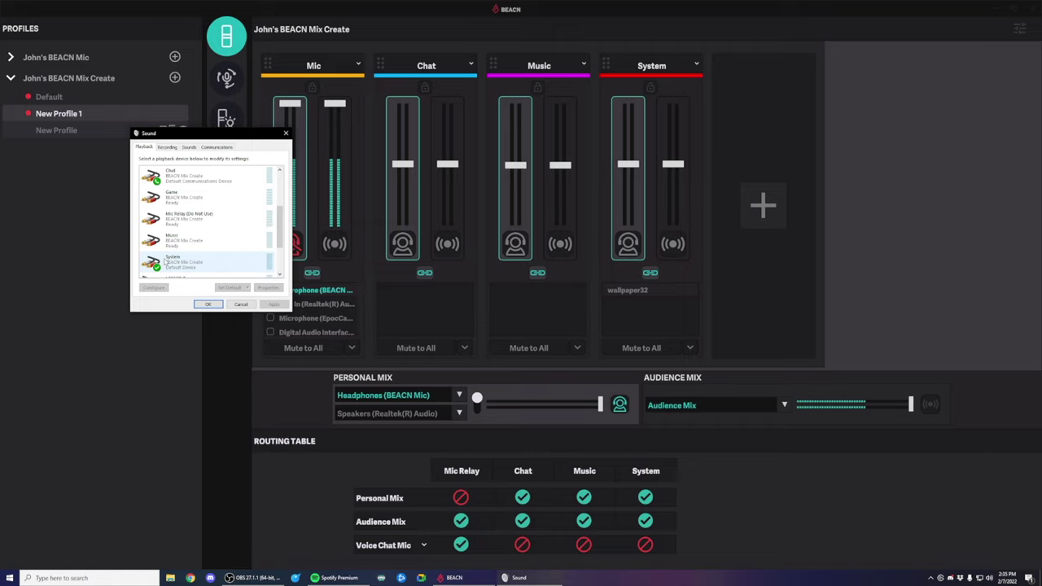
pyautogui.click(205, 304)
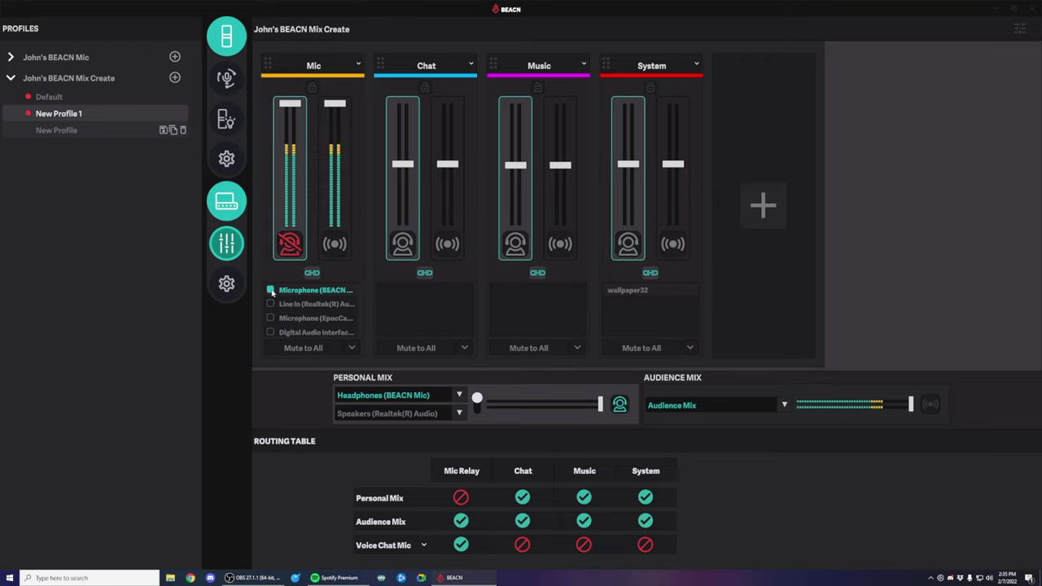
# - Switch the Mic channel's input to the Digital Audio Interface and back to the BEACN microphone
pyautogui.click(271, 291)
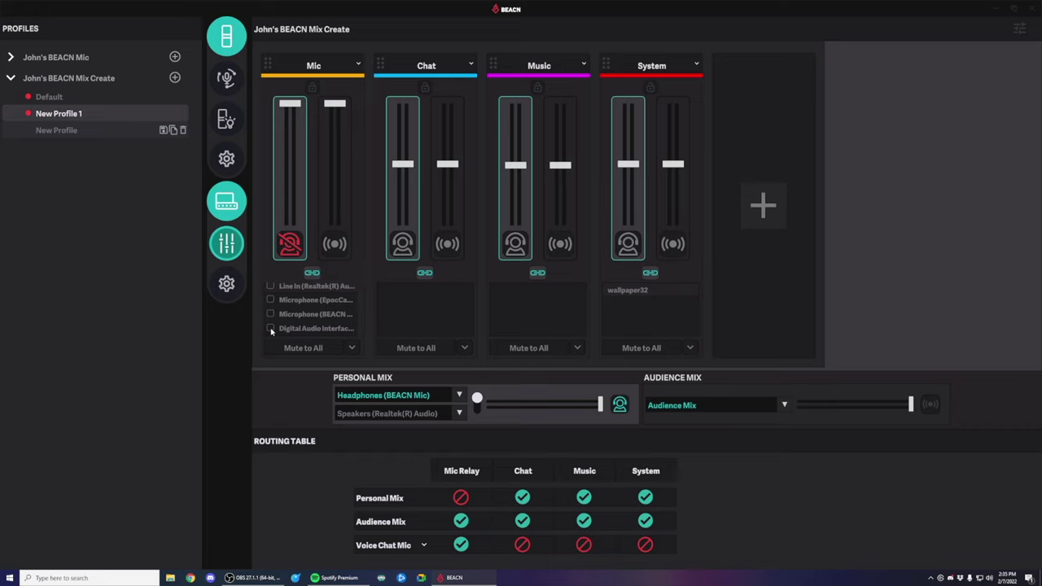
pyautogui.click(270, 329)
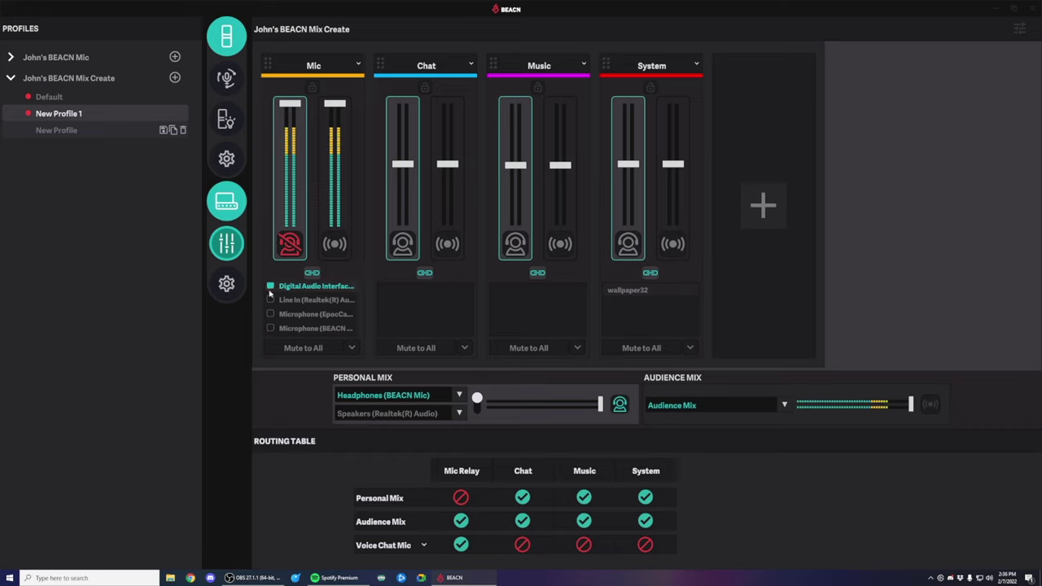
pyautogui.click(270, 287)
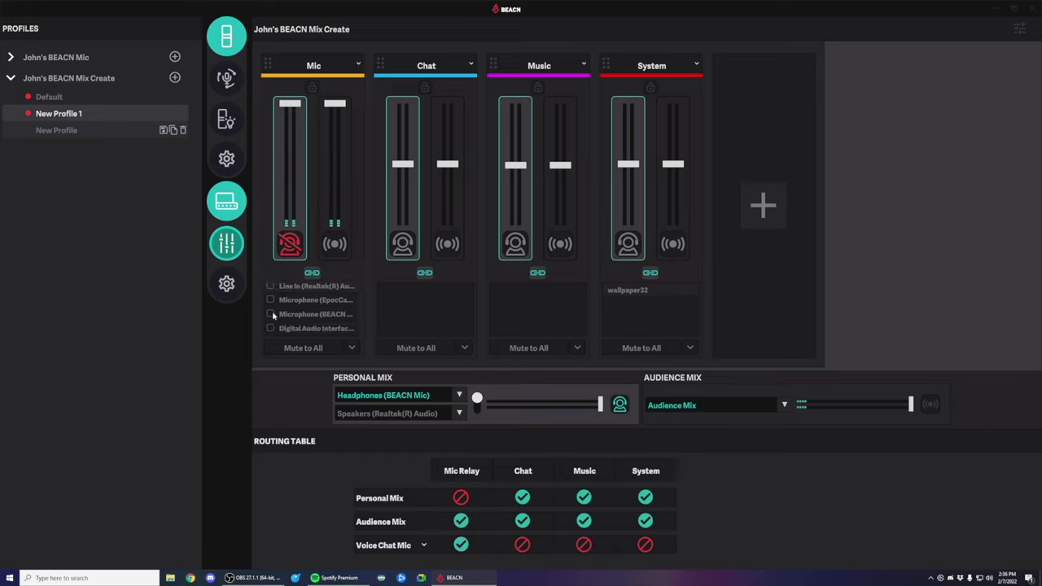
pyautogui.click(271, 314)
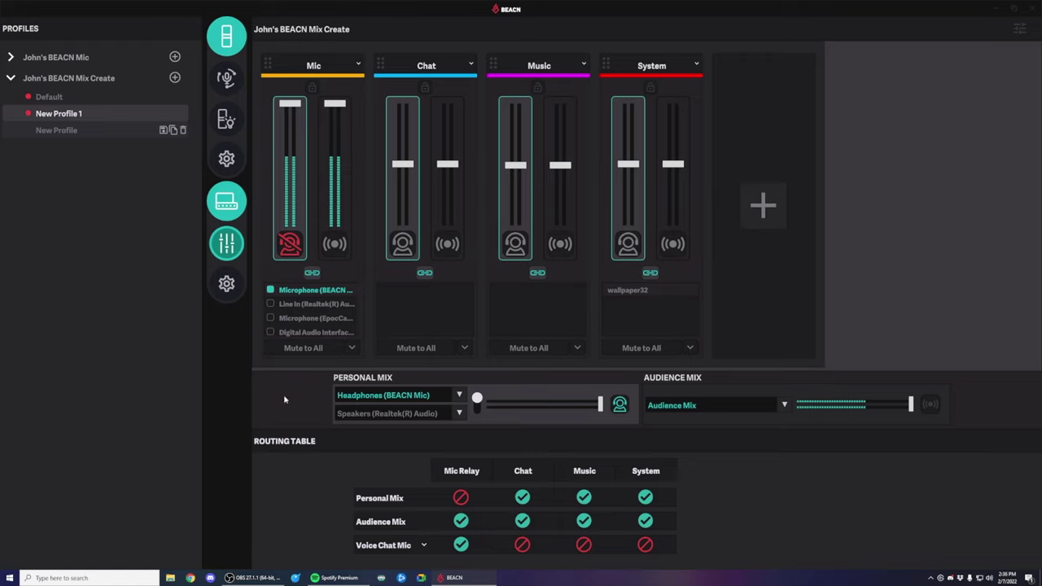
# - Check which headphone and speaker output devices are available for the Personal Mix
pyautogui.click(461, 396)
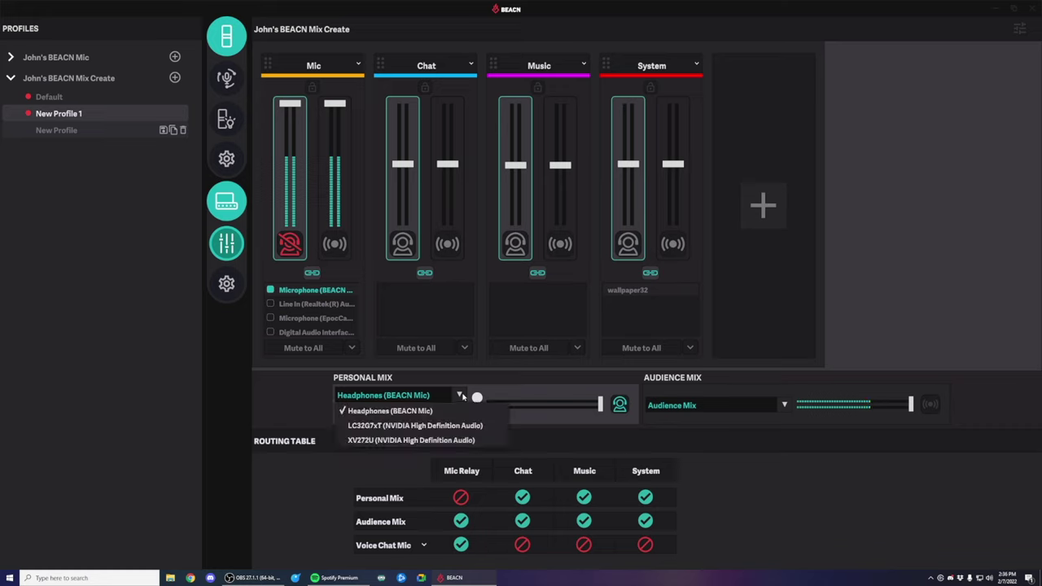
pyautogui.click(298, 394)
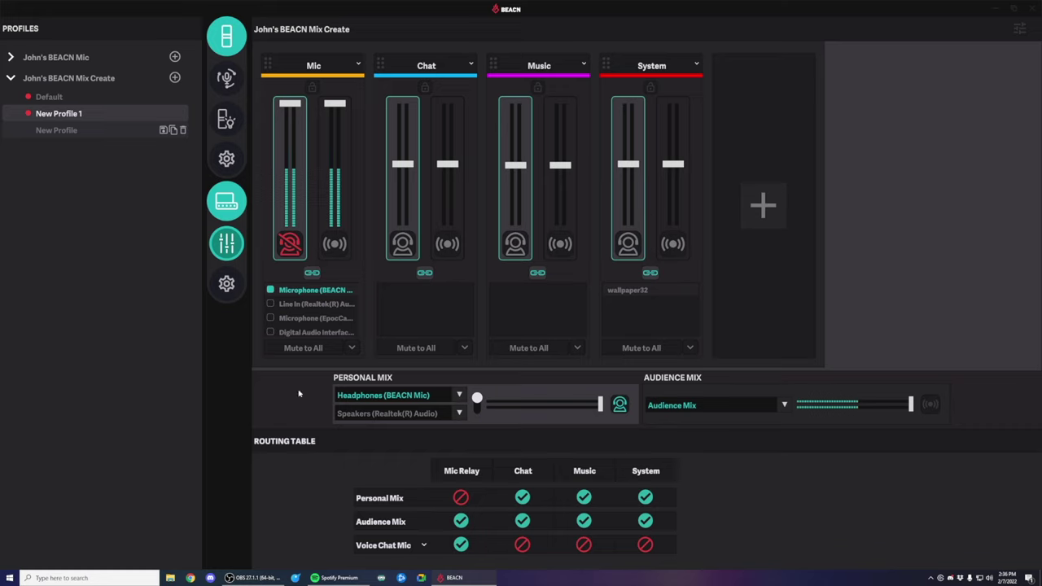
pyautogui.click(460, 416)
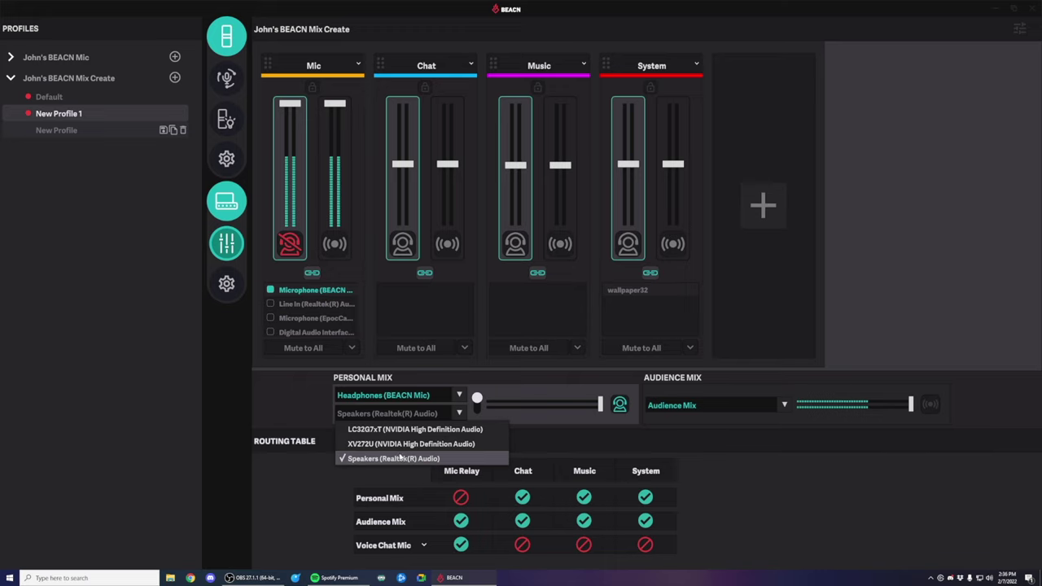
pyautogui.click(461, 413)
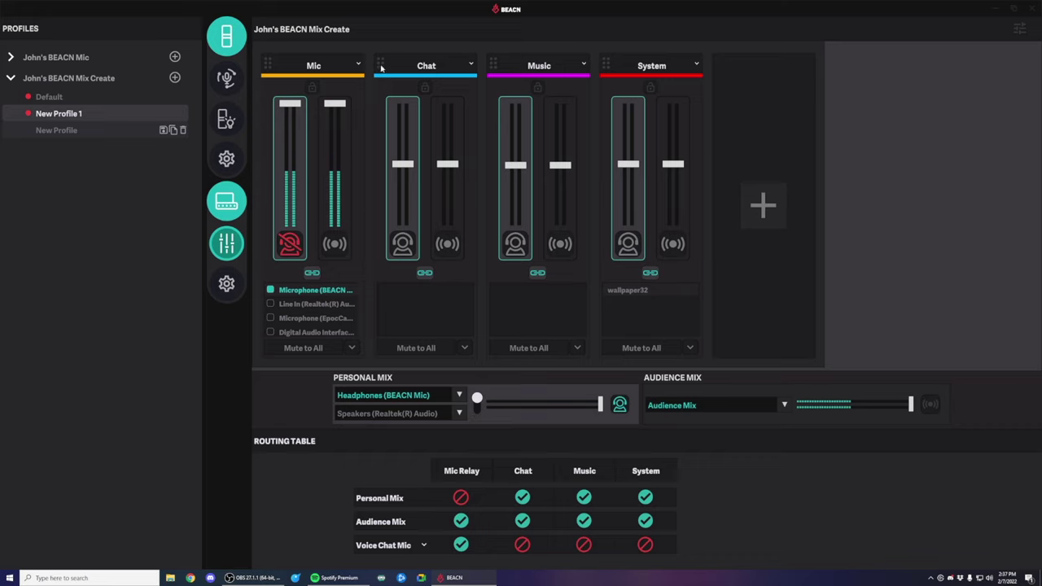
# - View the options available for the Chat channel
pyautogui.moveTo(381, 67); pyautogui.dragTo(350, 66)
pyautogui.click(471, 65)
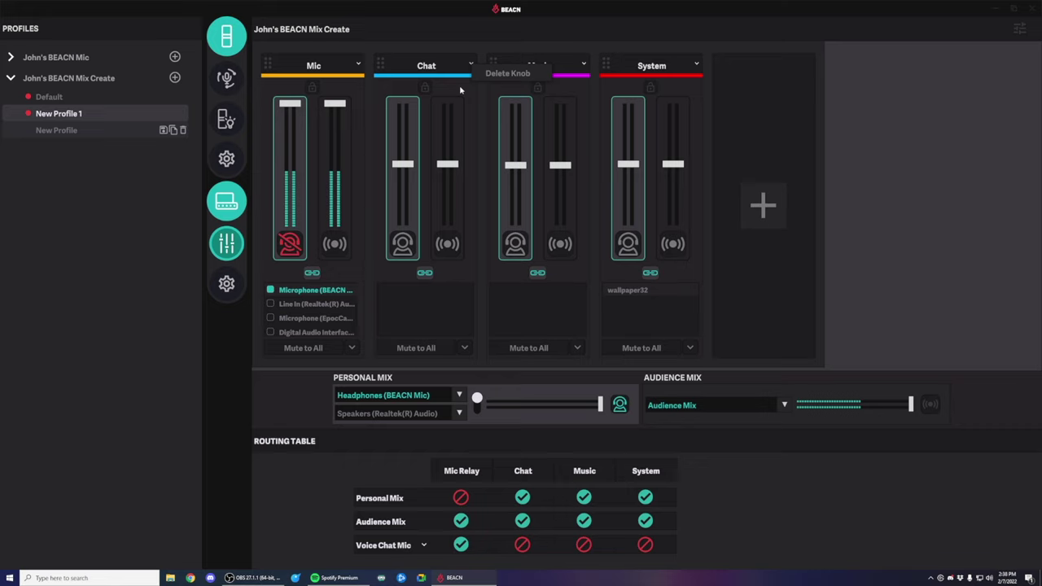
pyautogui.click(464, 89)
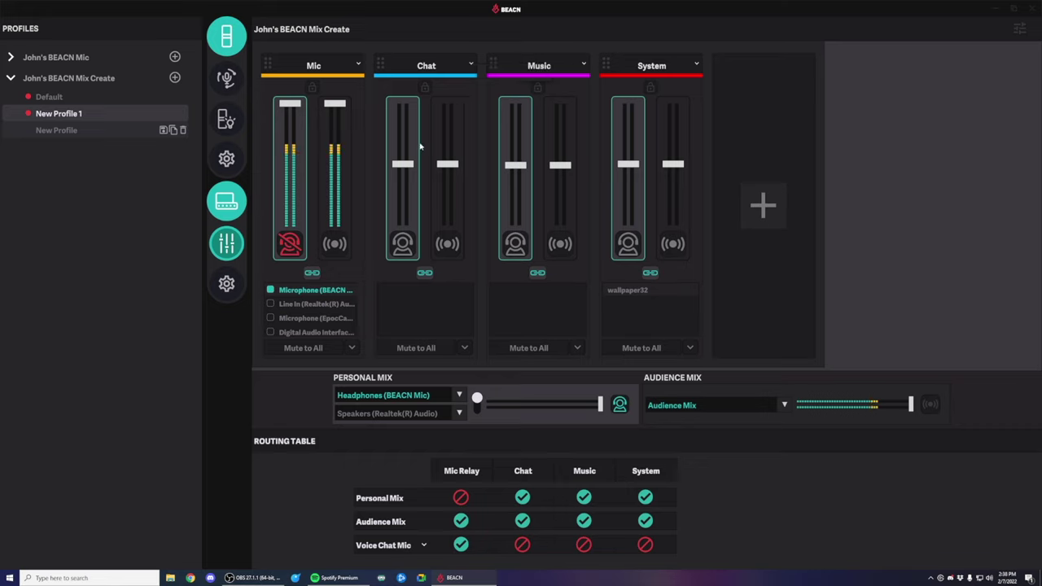
# - Add a Hardware channel to the mixer and delete it again
pyautogui.click(761, 207)
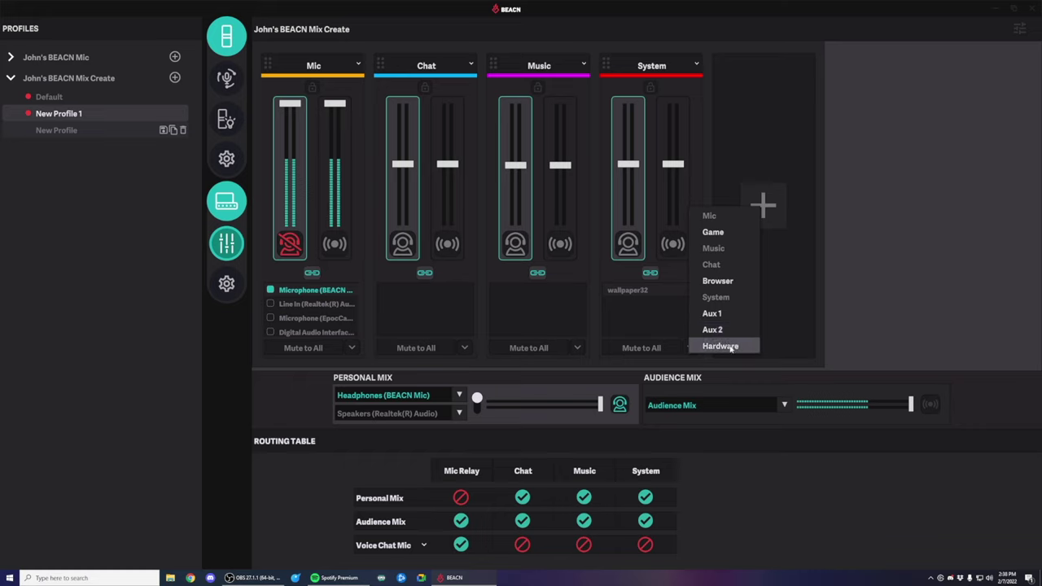
pyautogui.click(731, 348)
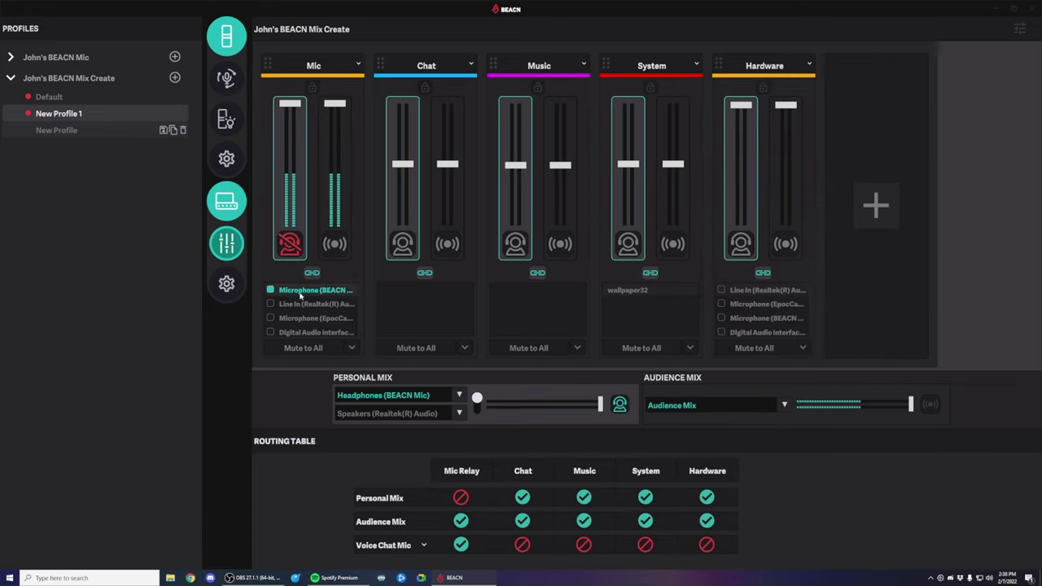
pyautogui.click(809, 65)
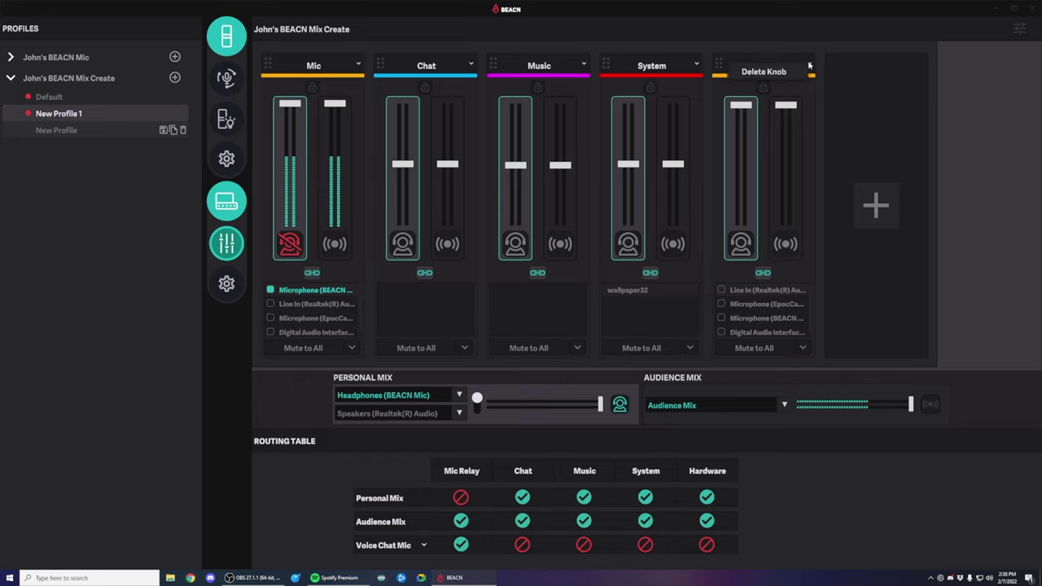
pyautogui.click(796, 71)
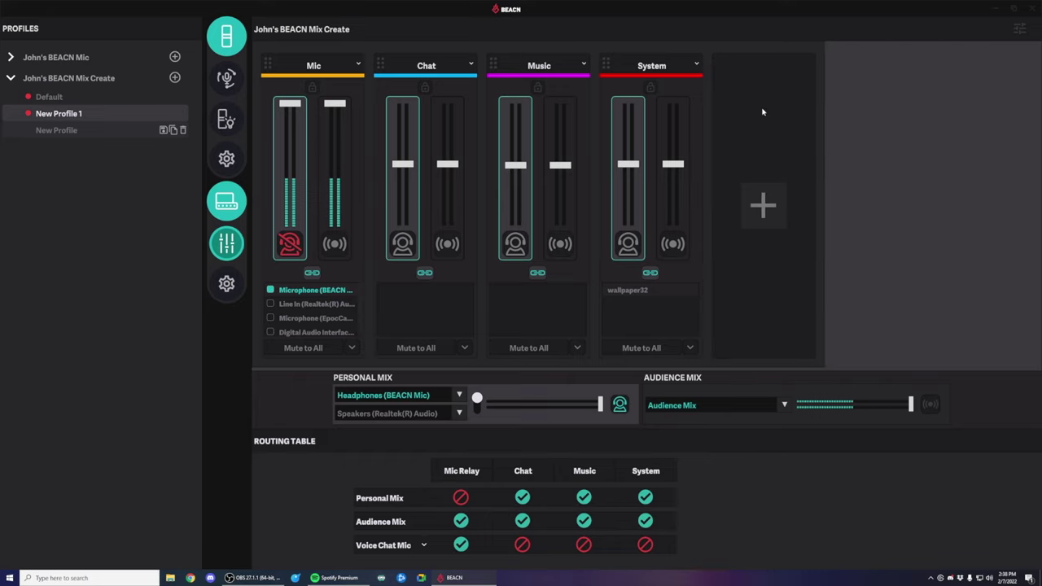
# - Add a Browser channel to the mixer after System
pyautogui.click(762, 205)
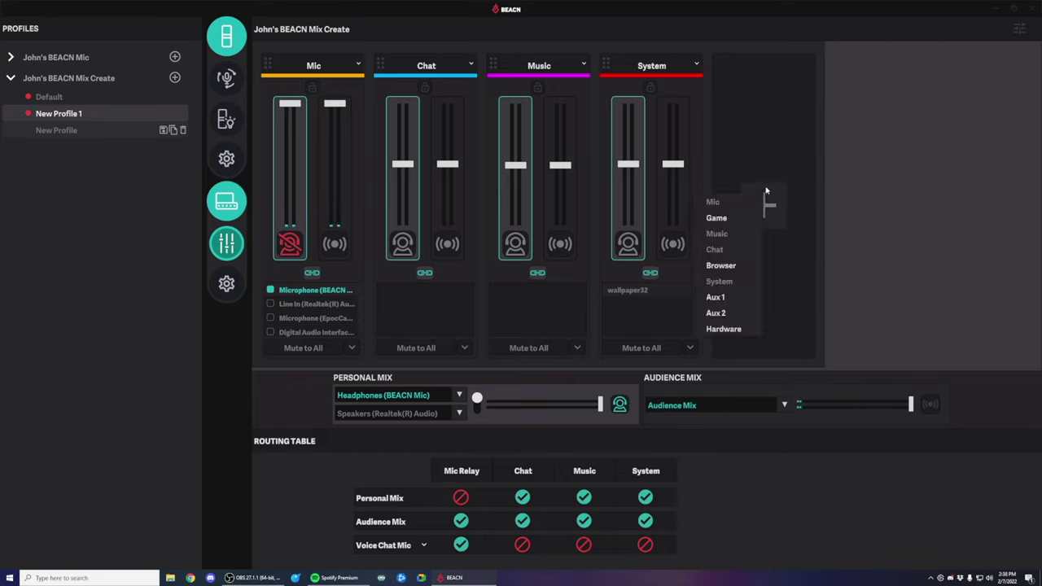
pyautogui.click(721, 266)
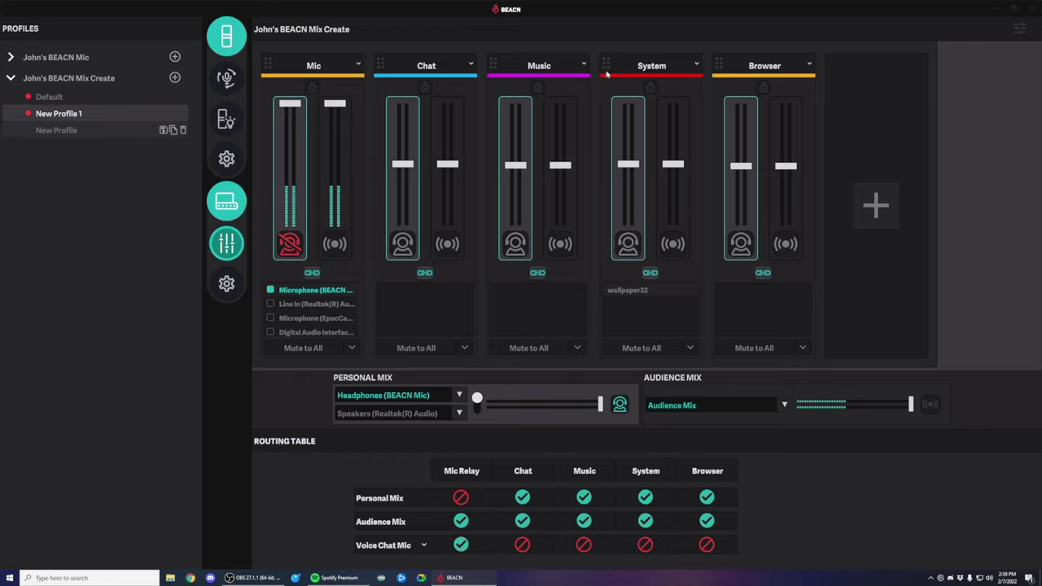
# - Change the Chat channel's colour to green, 00FF41
pyautogui.click(412, 75)
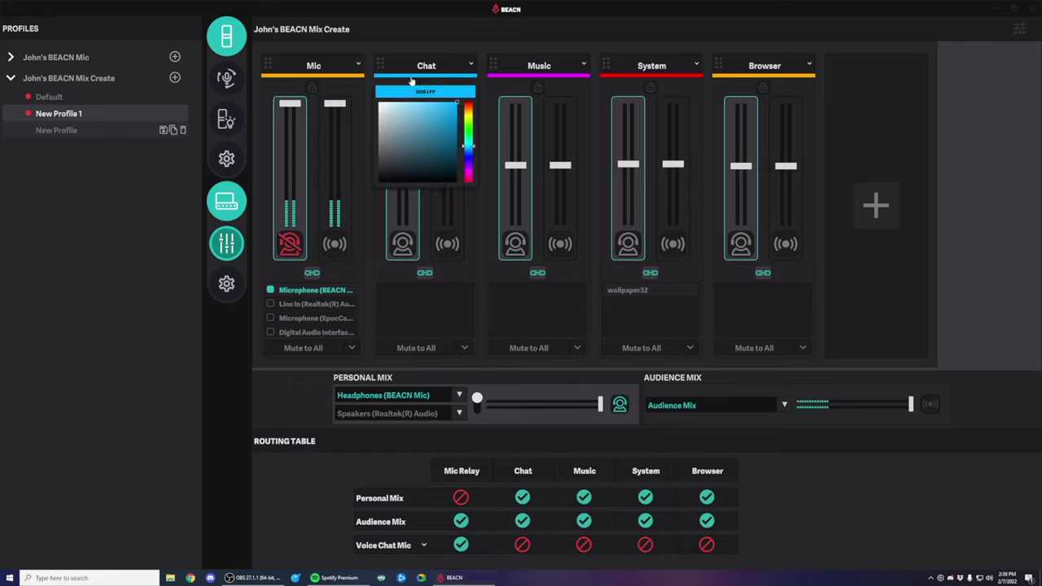
pyautogui.moveTo(468, 120); pyautogui.dragTo(469, 130)
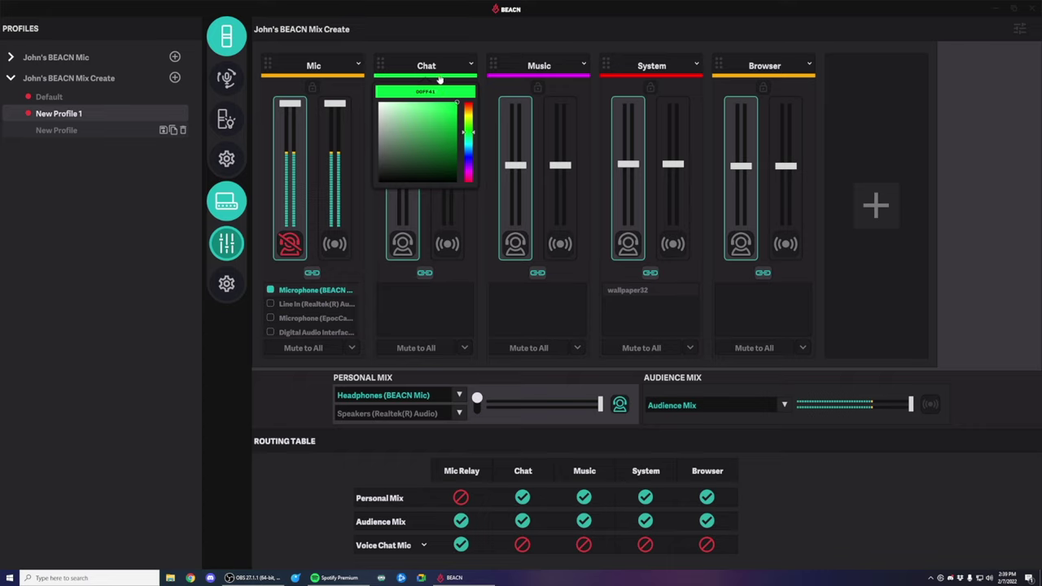
pyautogui.click(438, 79)
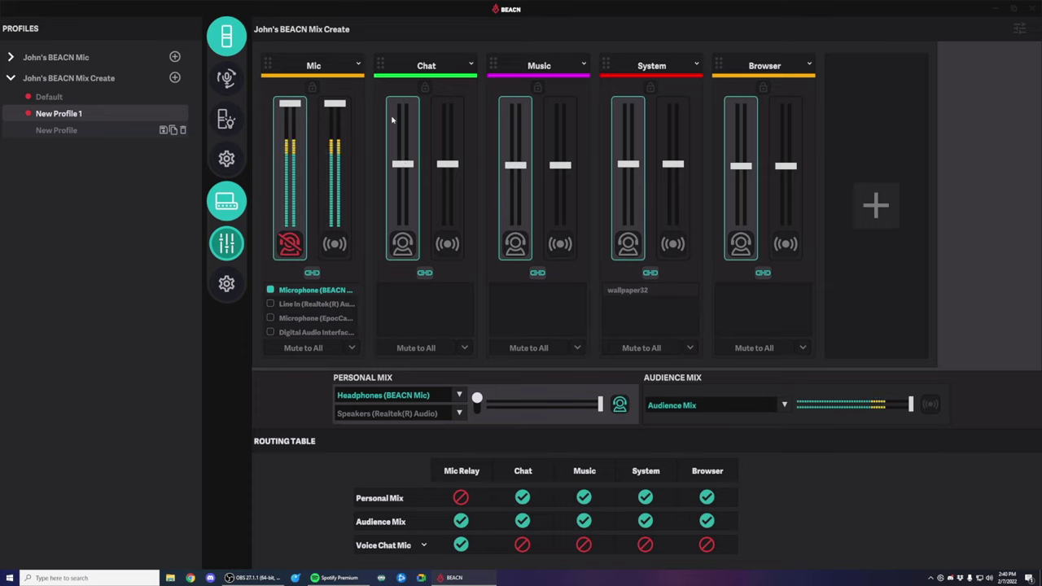
# - Lock the Mic fader and move the Chat channel to the end of the unlocked faders
pyautogui.click(312, 87)
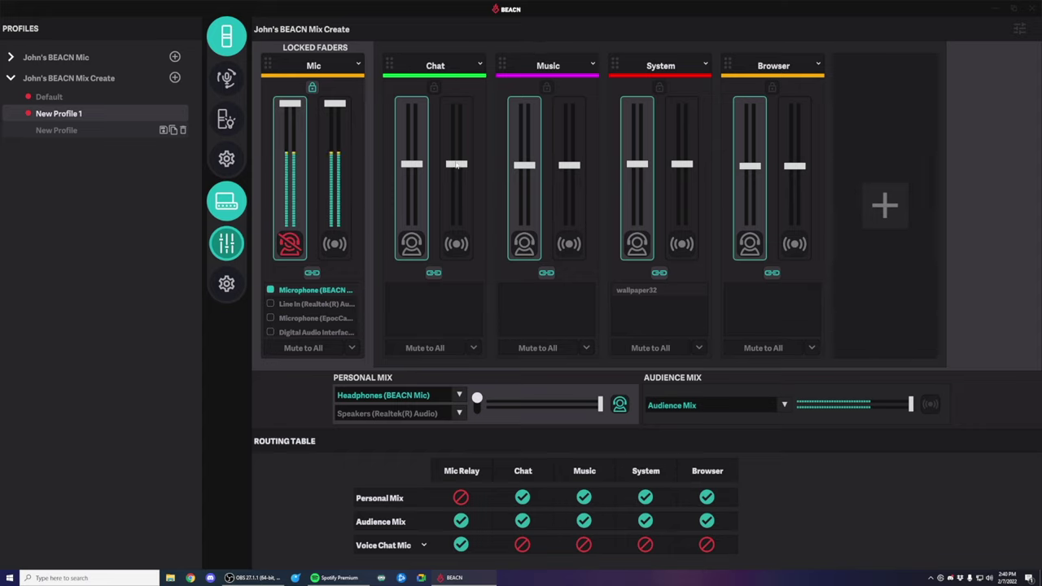
pyautogui.click(435, 87)
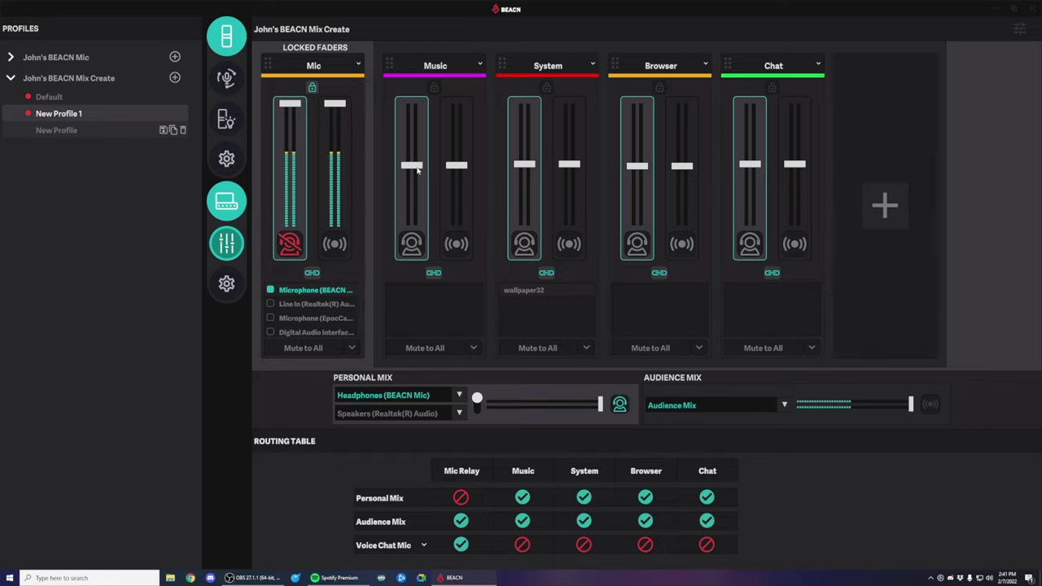
# - Adjust the linked Personal and Audience volume faders of the Music channel up and down
pyautogui.scroll(3, 417, 170)
pyautogui.scroll(2, 417, 171)
pyautogui.scroll(-6, 417, 170)
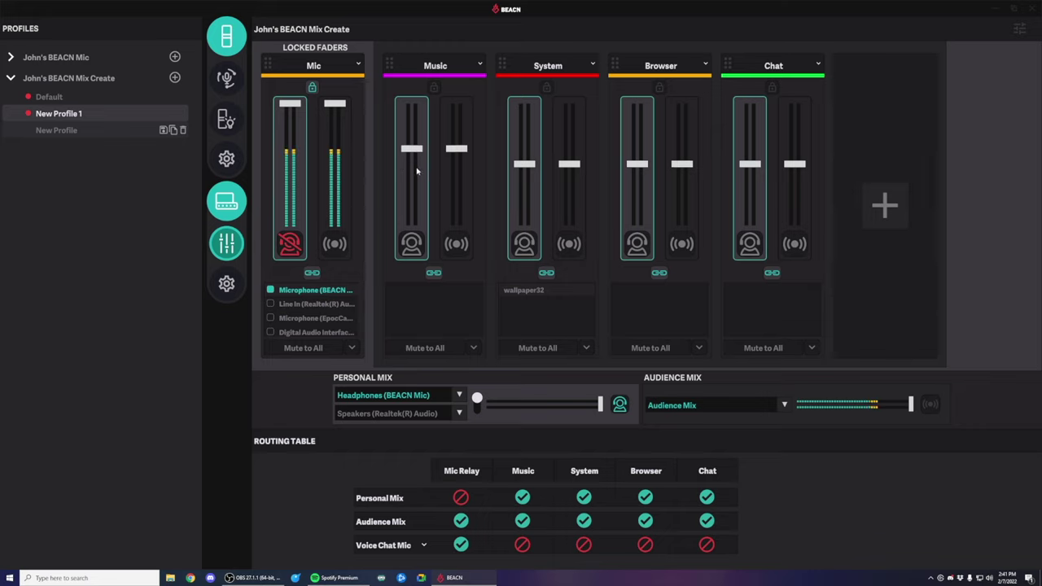
# - Raise and lower the linked Music faders, and toggle the link between the channel's Personal and Audience levels
pyautogui.scroll(6, 417, 171)
pyautogui.scroll(-4, 416, 171)
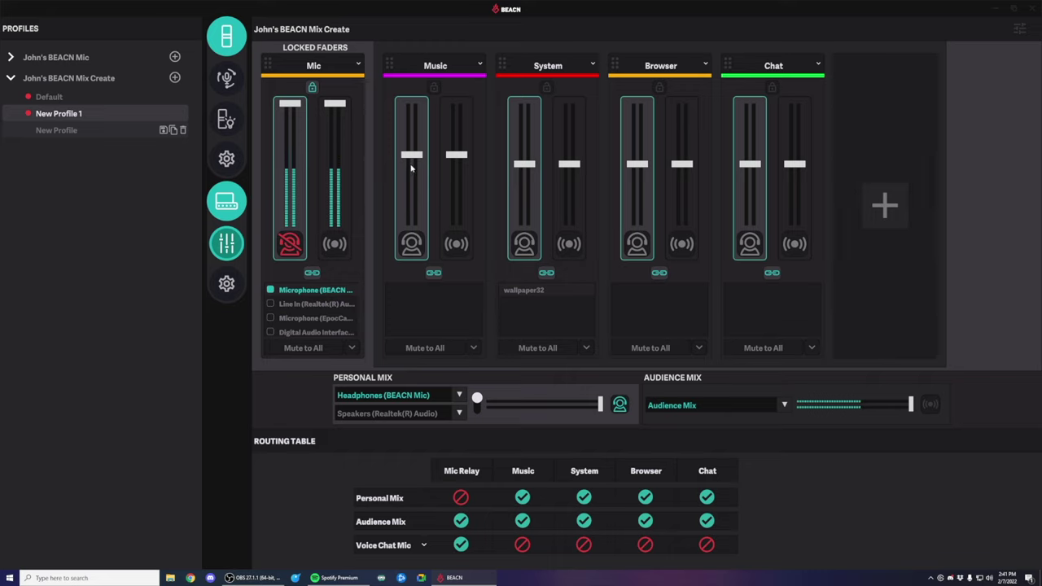
pyautogui.click(434, 275)
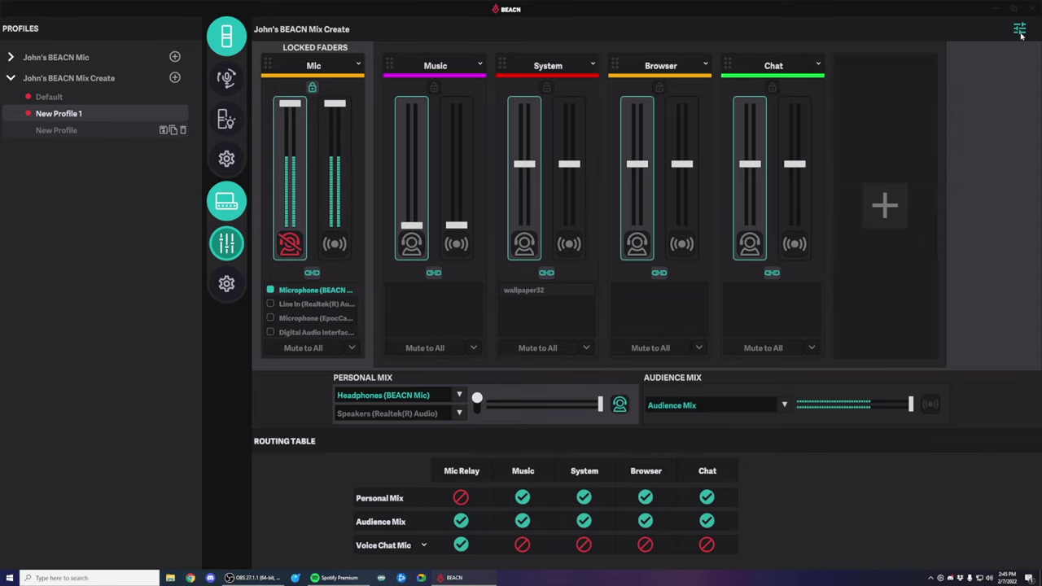
# - Open the Windows app volume and device preferences, examine the output devices available for Spotify, and return to the mixer
pyautogui.click(1020, 32)
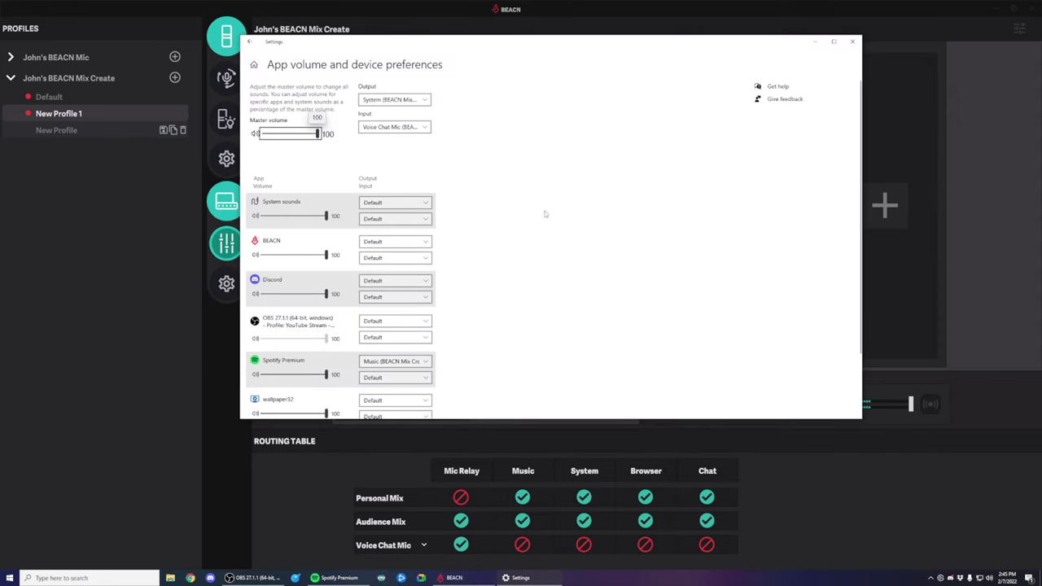
pyautogui.scroll(-3, 531, 235)
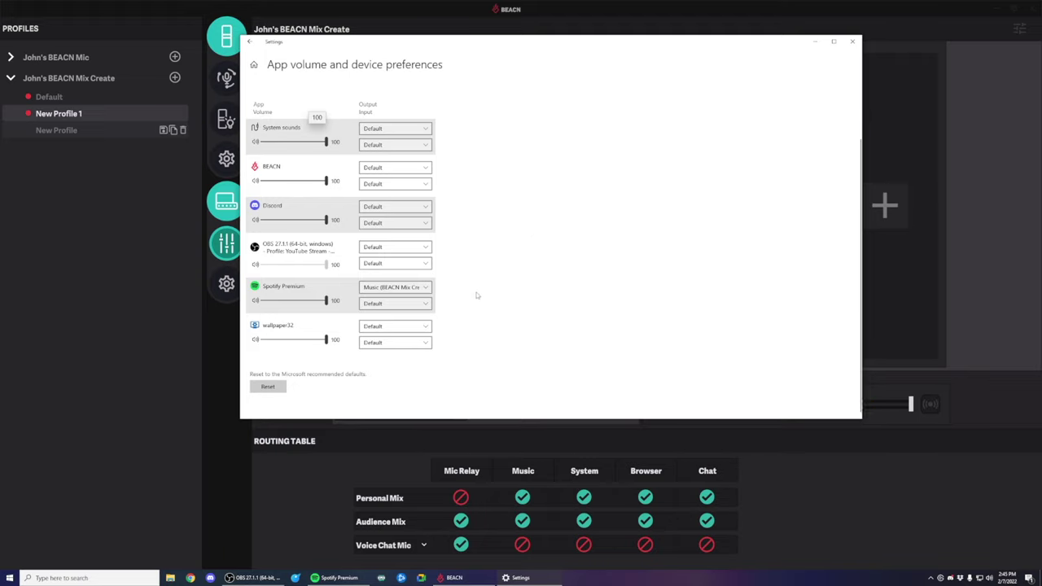
pyautogui.click(411, 207)
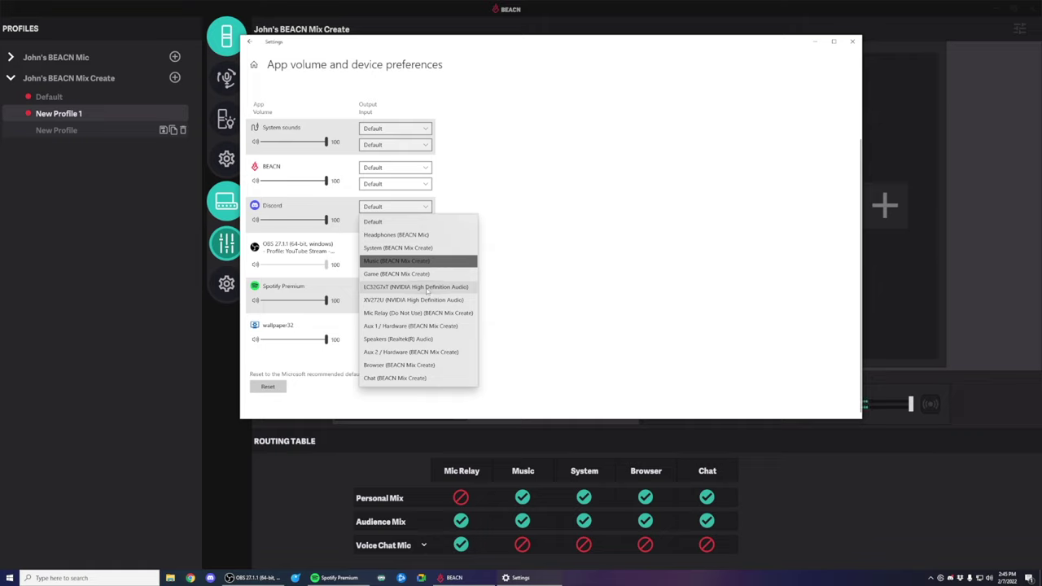
pyautogui.click(407, 261)
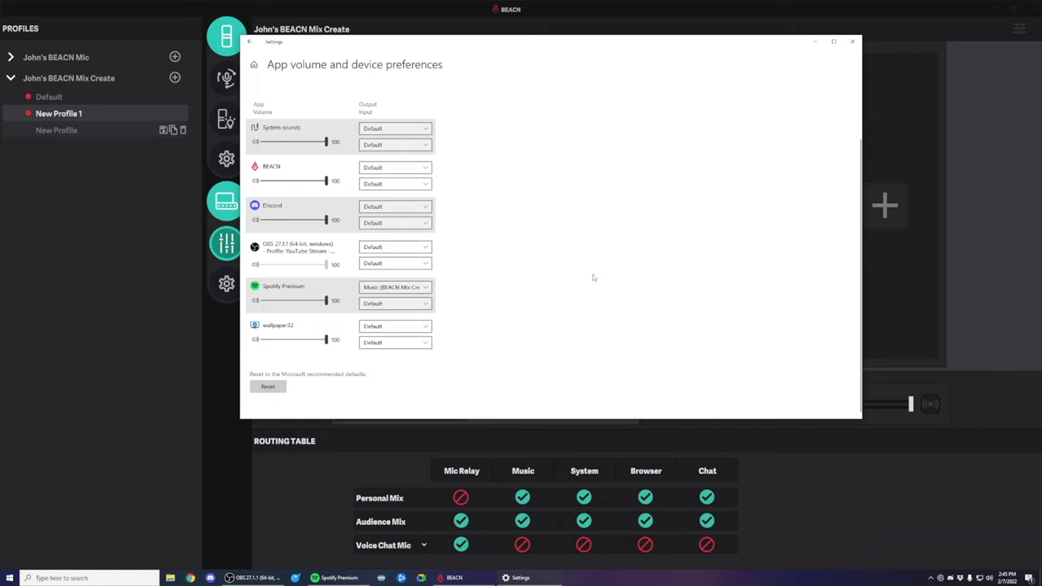
pyautogui.click(425, 288)
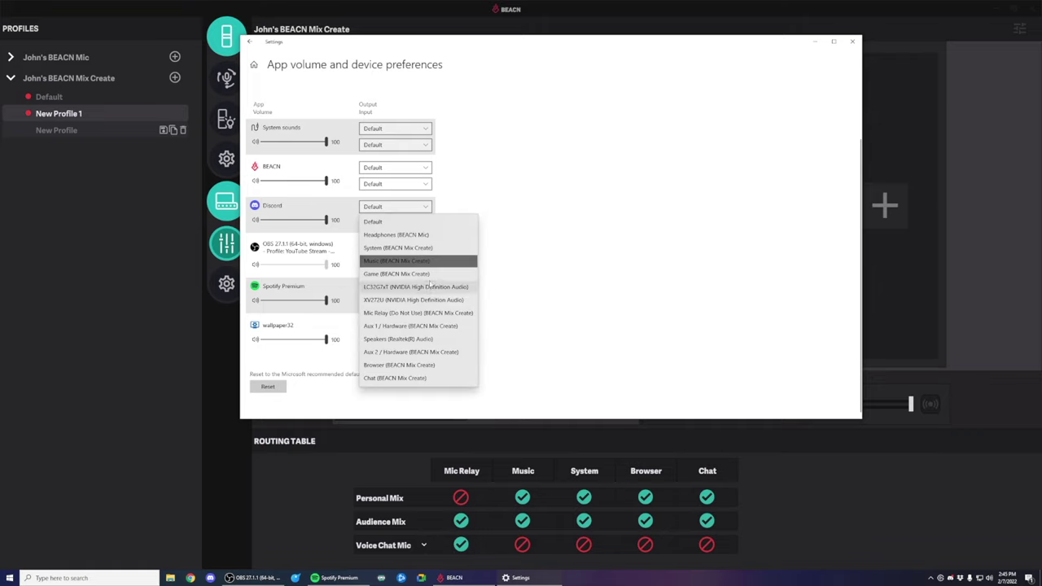
pyautogui.click(656, 246)
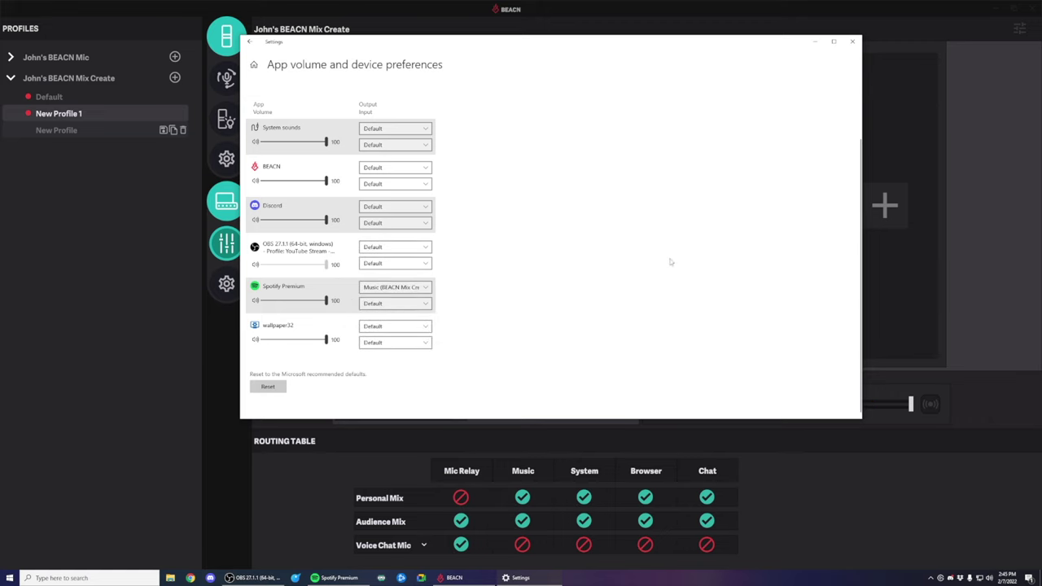
pyautogui.click(390, 457)
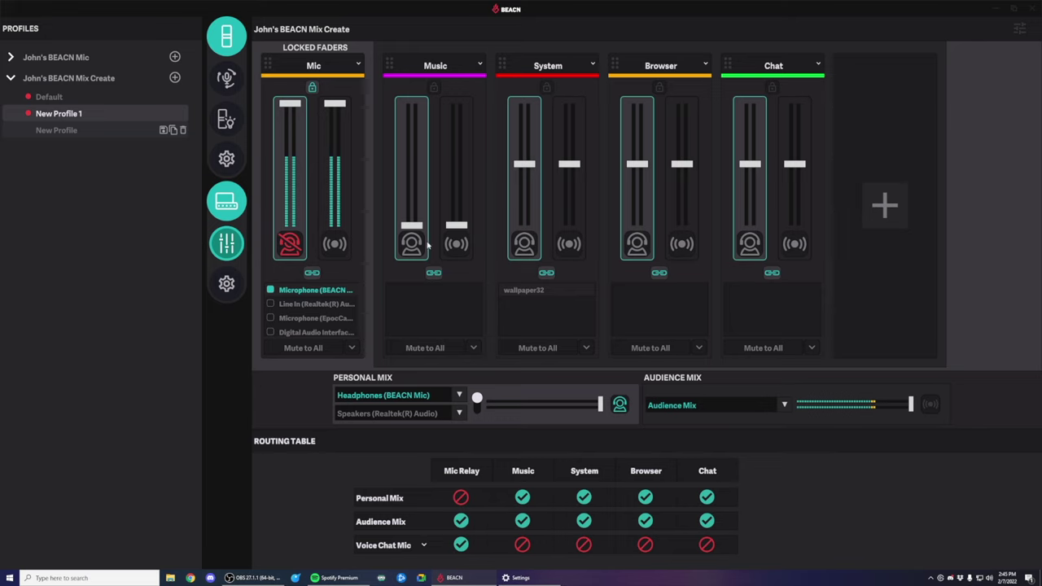
# - Switch to Spotify, start music playback, and return to the BEACN mixer
pyautogui.click(330, 578)
pyautogui.click(327, 578)
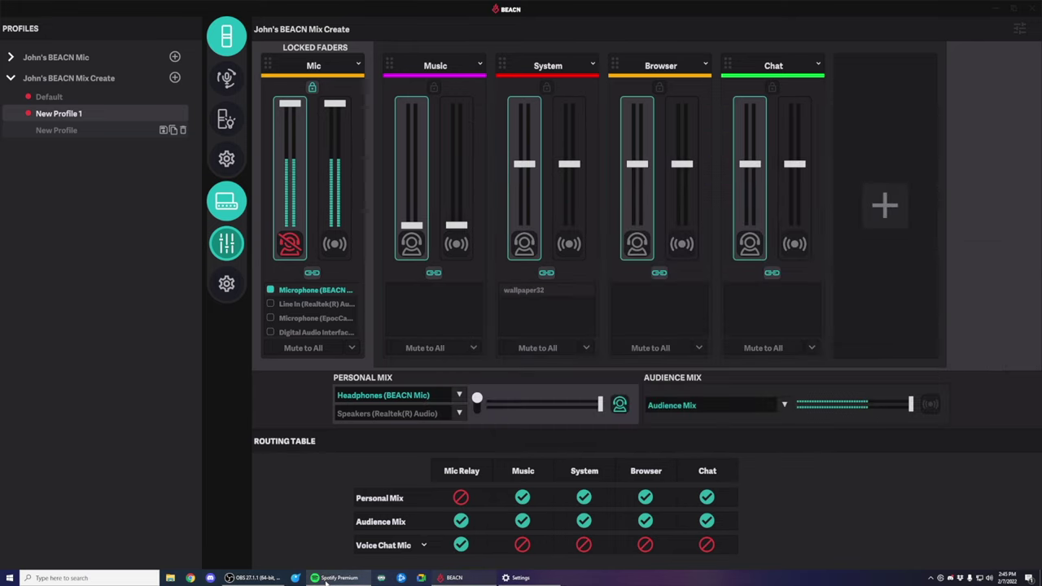
pyautogui.click(521, 579)
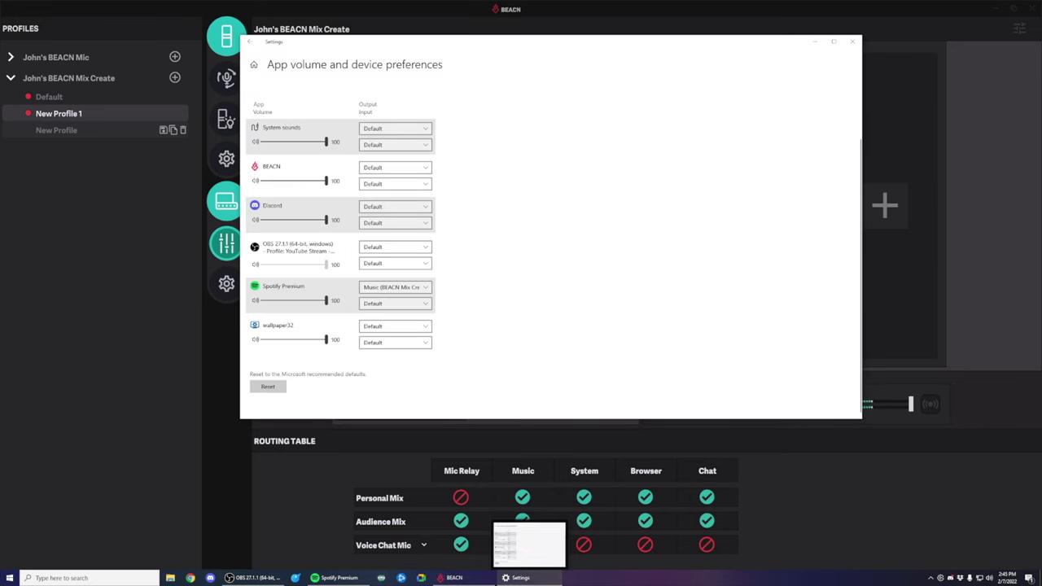
pyautogui.click(521, 578)
pyautogui.click(350, 578)
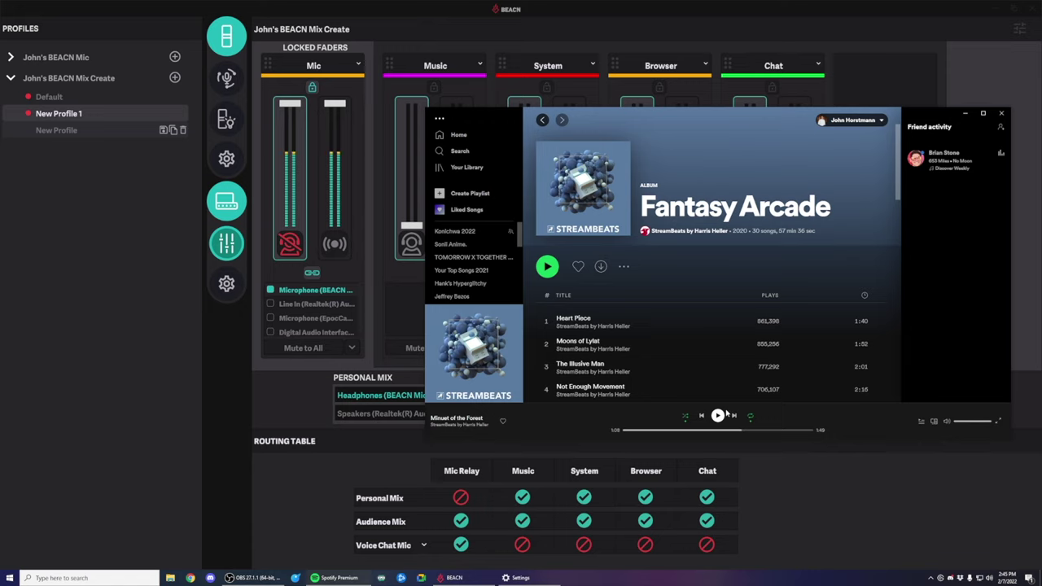
pyautogui.click(717, 415)
pyautogui.click(291, 417)
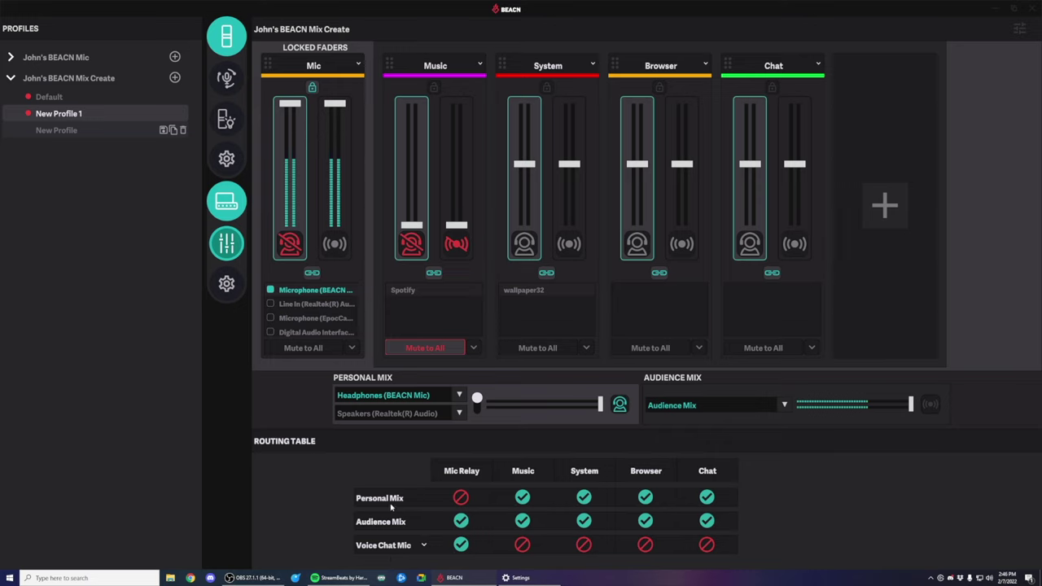
# - Unmute the Music channel from all mixes and disable its routing to the Audience Mix
pyautogui.click(425, 347)
pyautogui.click(473, 348)
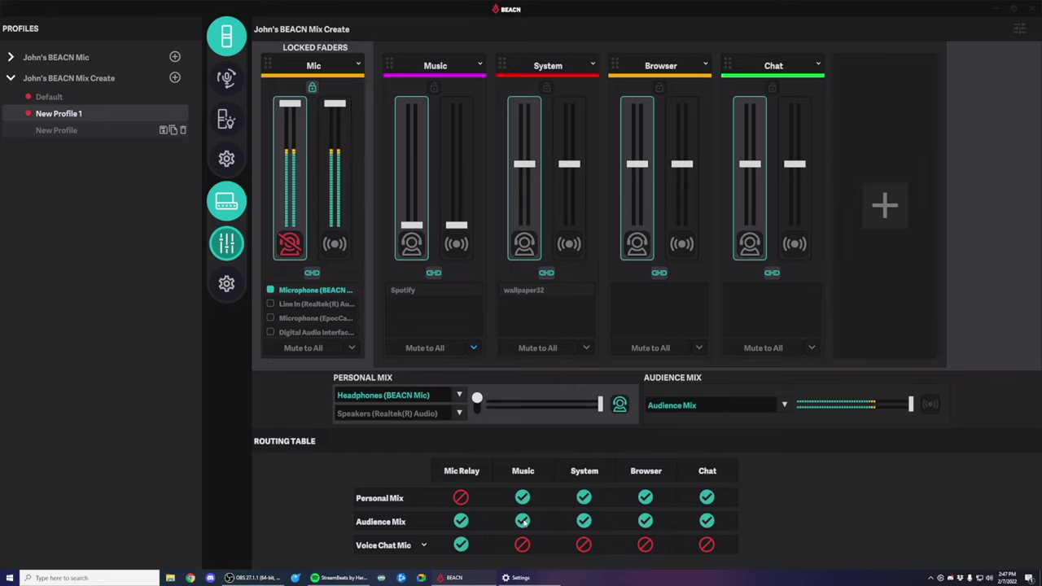
pyautogui.click(522, 522)
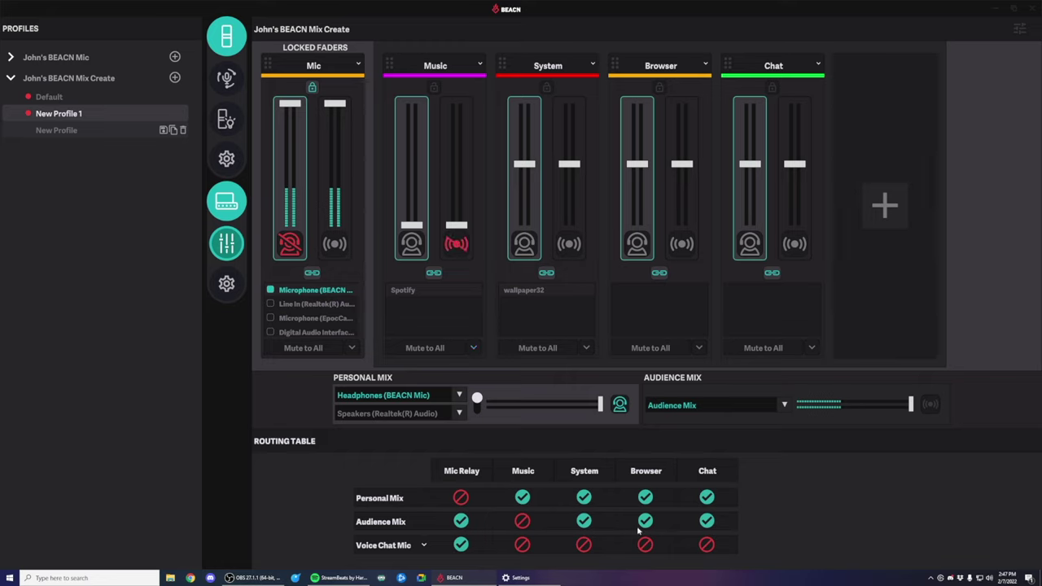